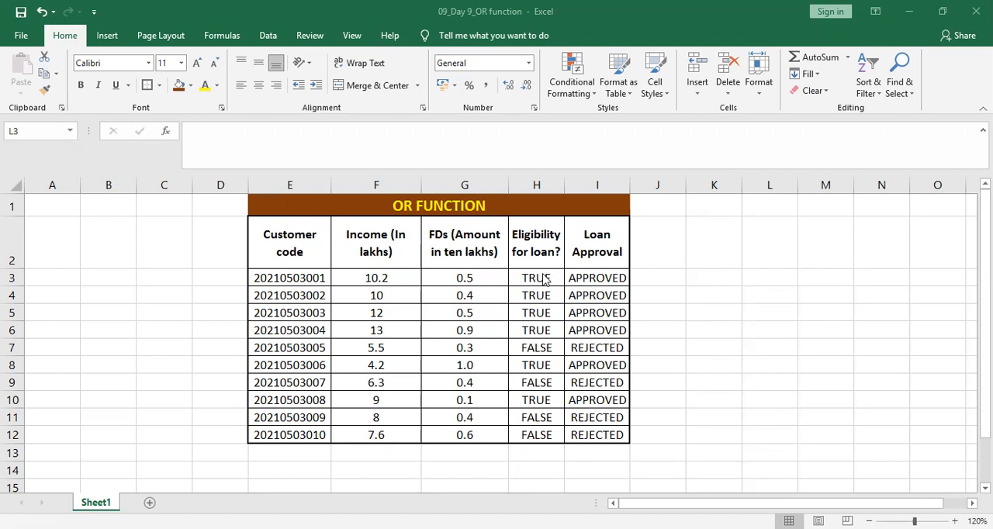
- Clear the contents of the Eligibility for loan and Loan Approval cells H3:I12
left_click_drag(543, 279, 588, 442)
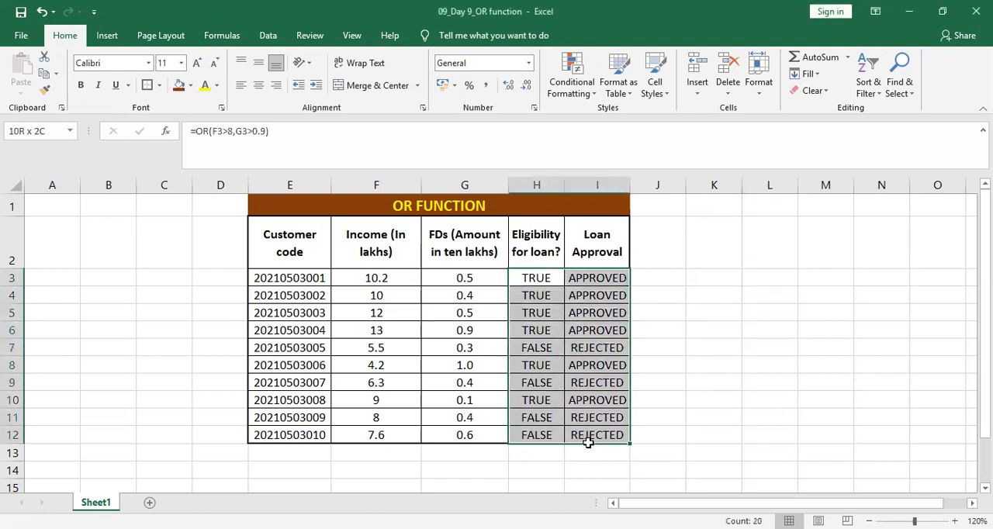
key("Delete")
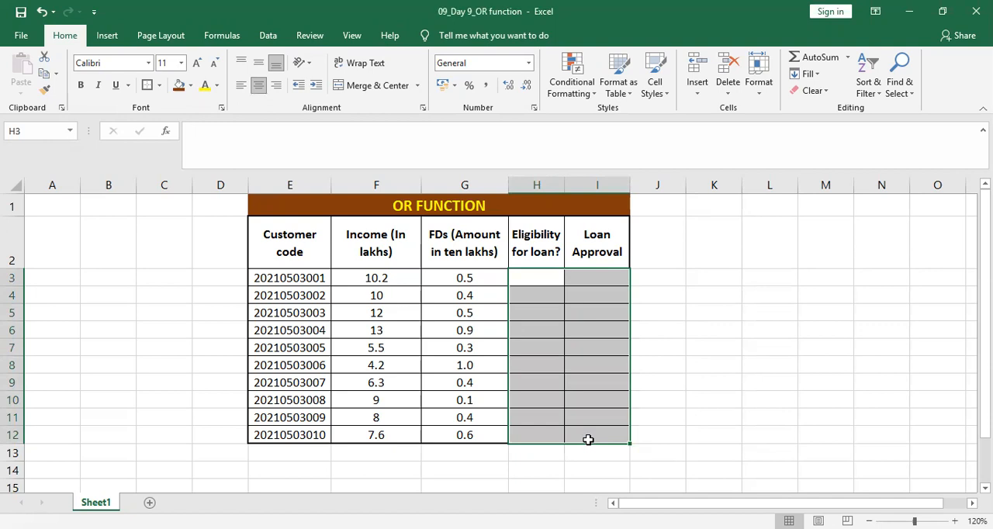
- Enter the formula =OR(F3>8,G3>0.9) in cell H3 to test the first customer's loan eligibility
left_click(529, 276)
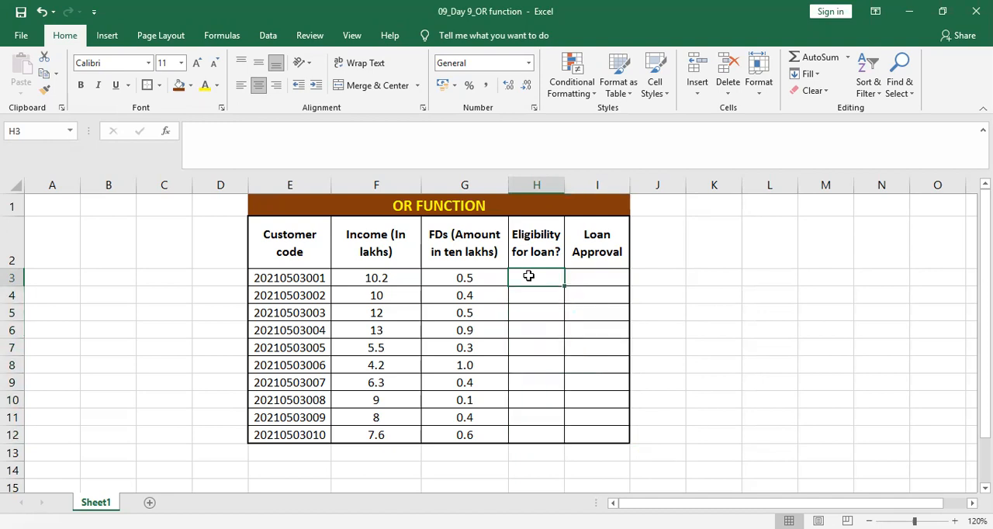
type("=")
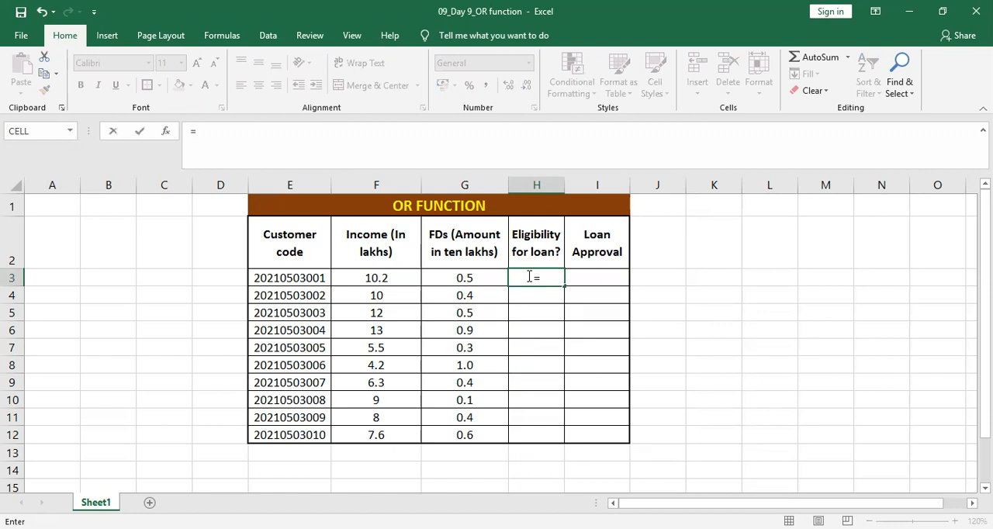
type("OR")
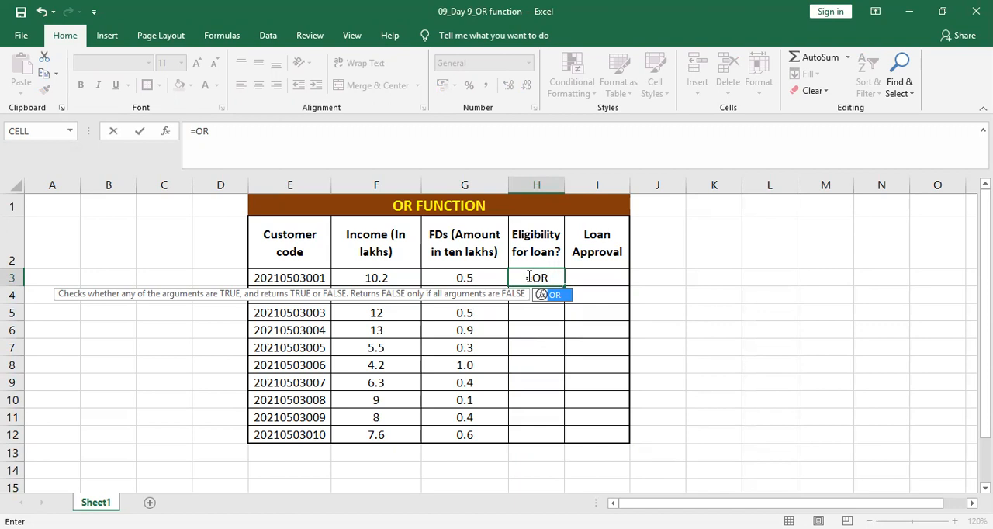
key("Tab")
type("(")
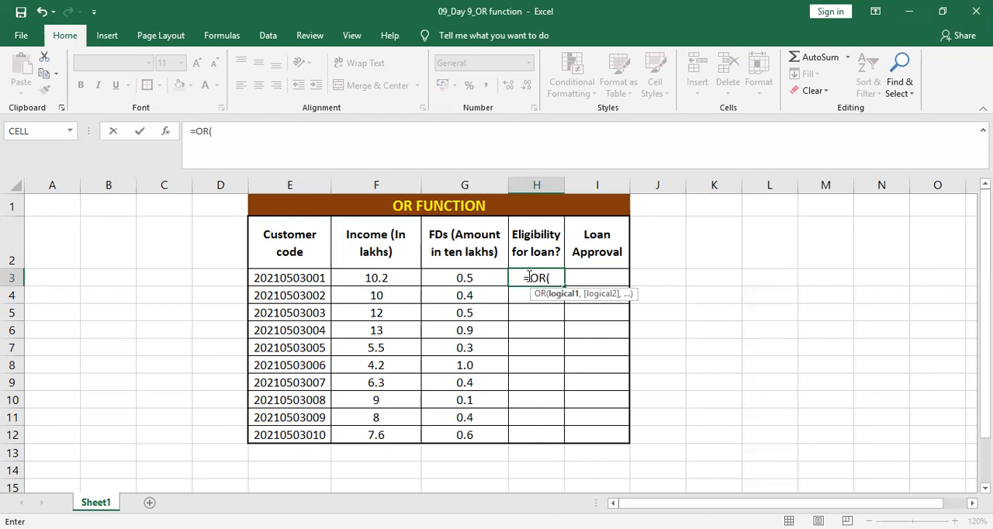
left_click(393, 277)
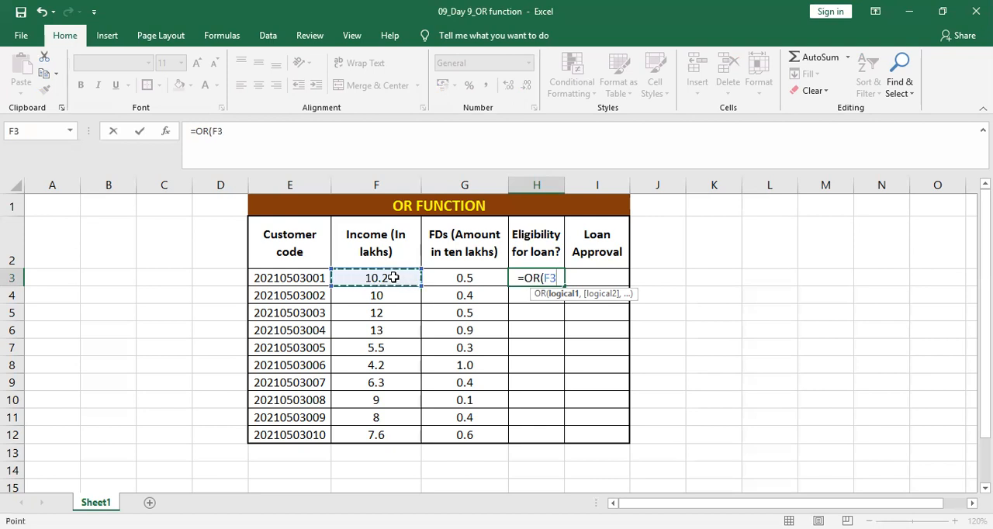
type(">8")
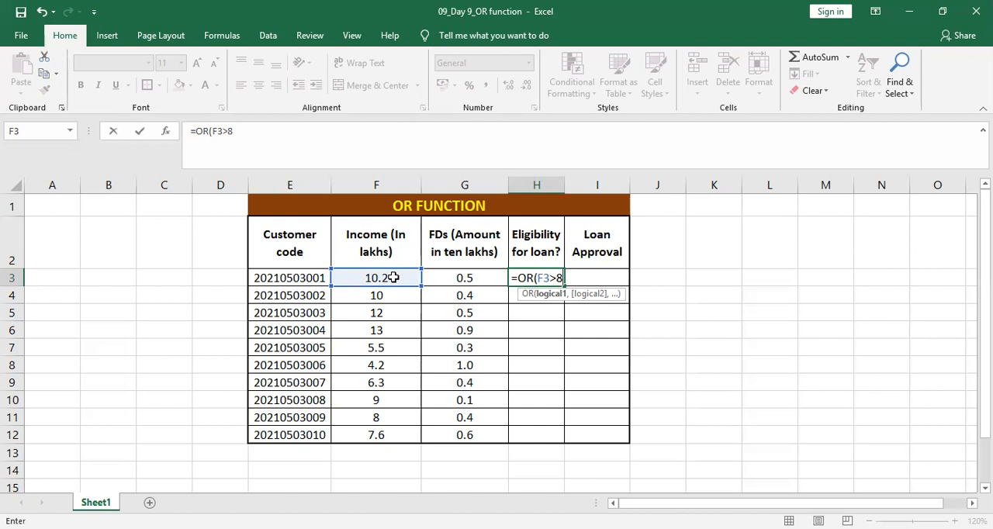
type(",")
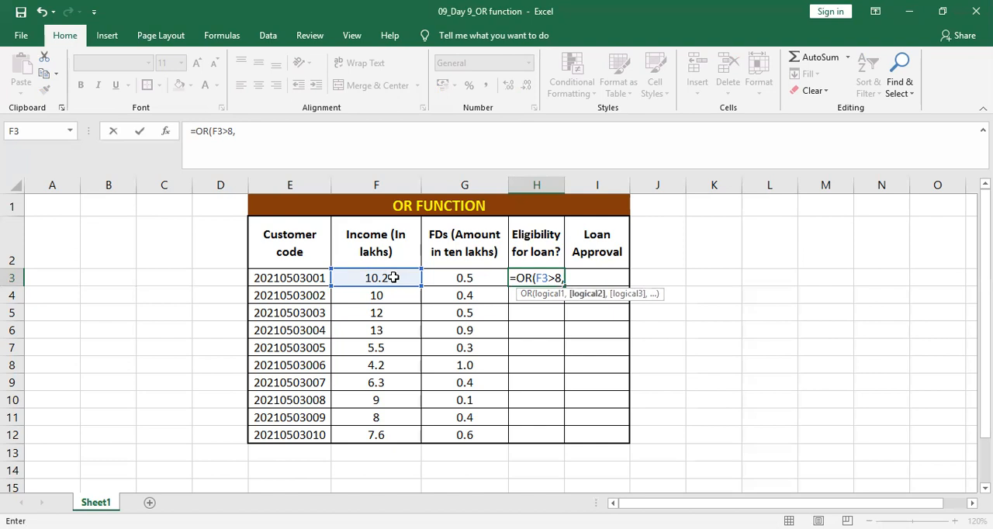
left_click(481, 279)
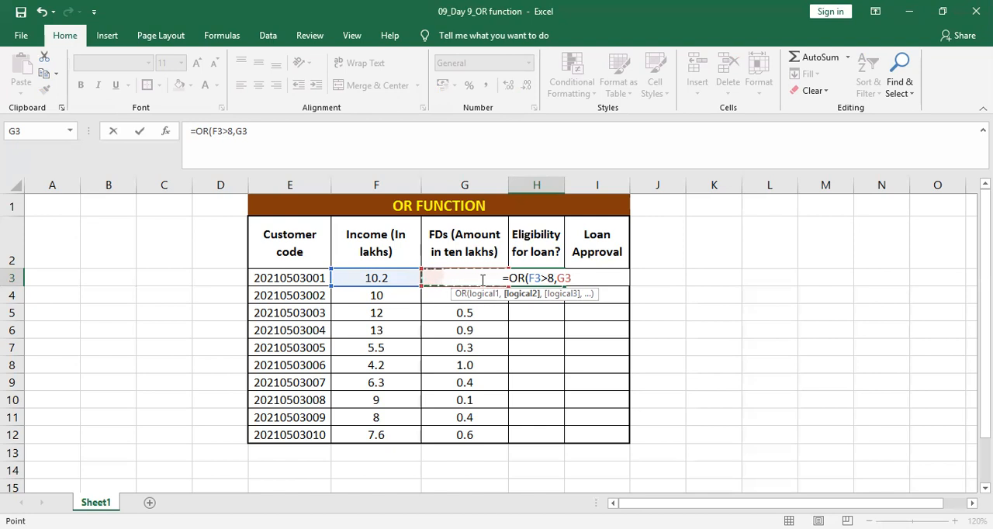
type(">")
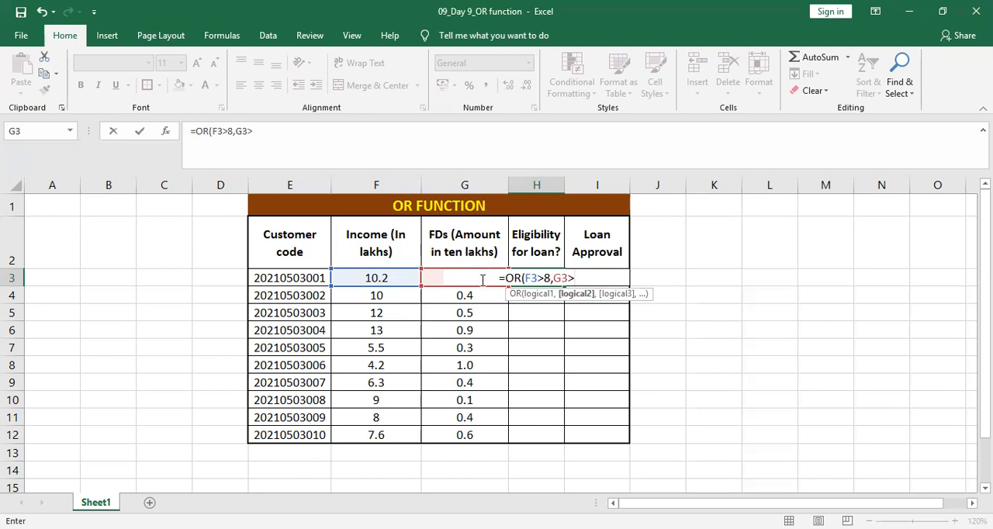
type("0.9")
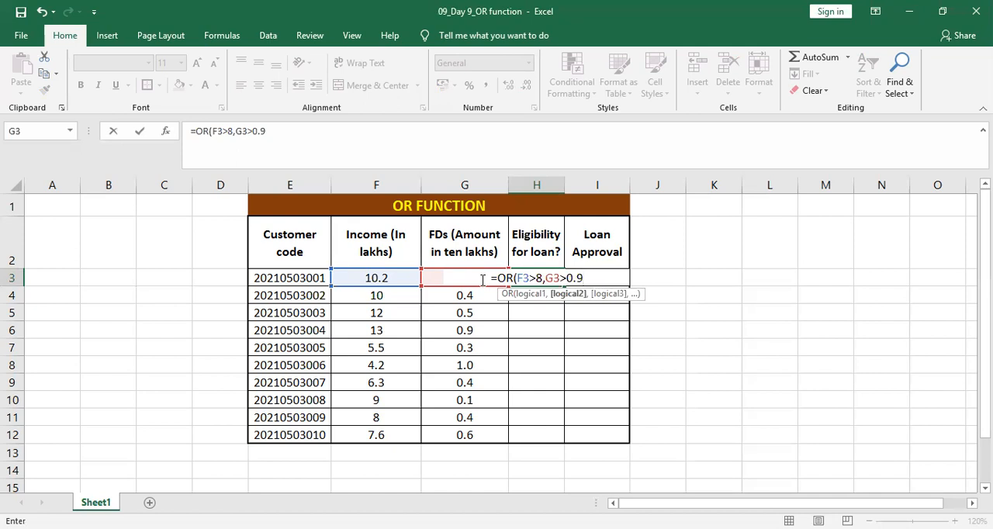
type(")")
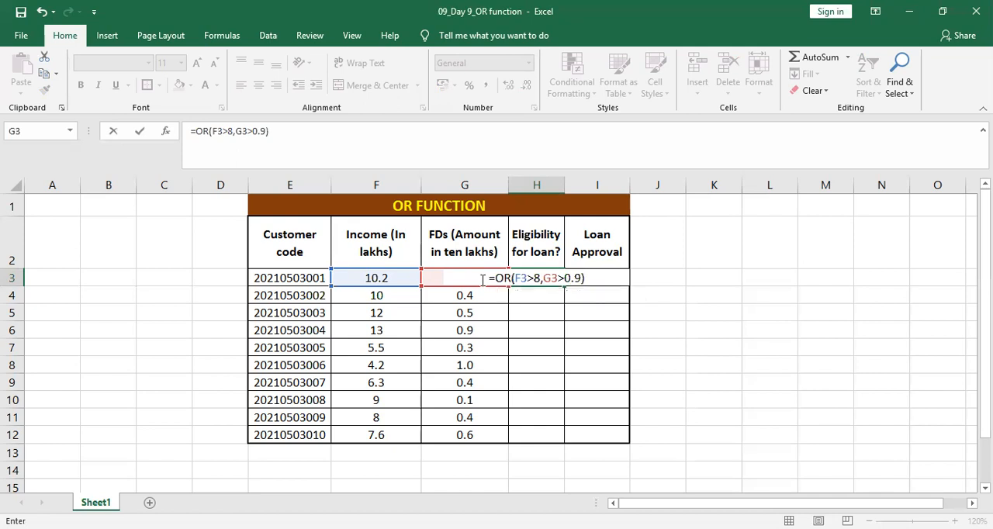
key("Return")
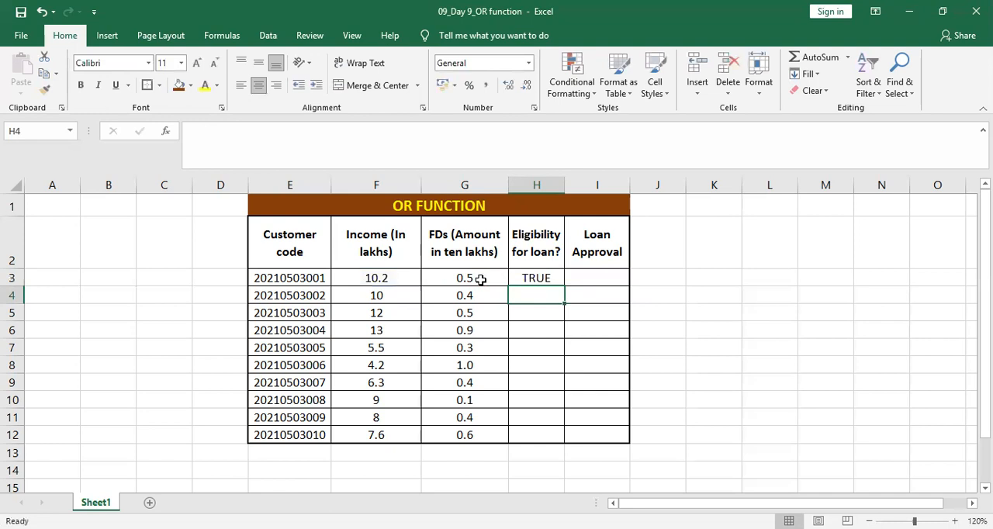
- Fill the H3 formula down through H12, and undo that fill
left_click(536, 278)
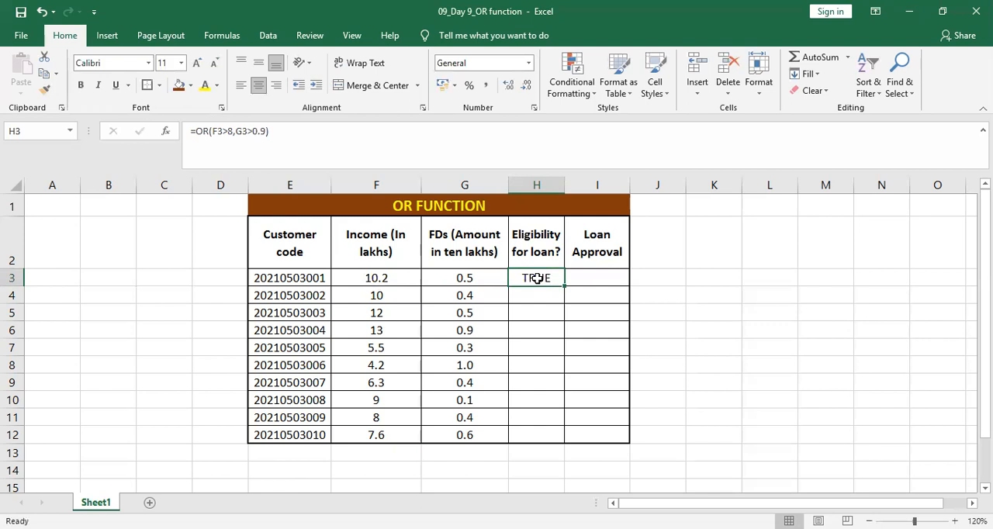
left_click_drag(563, 287, 566, 442)
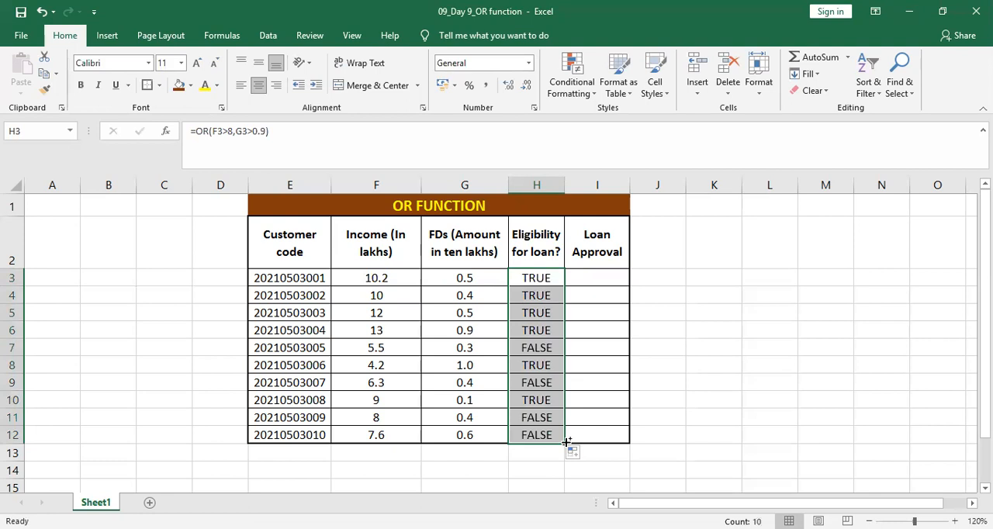
key("ctrl+z")
- Copy the OR formula from H3 and paste it into H4:H12 for the remaining customers
key("ctrl+c")
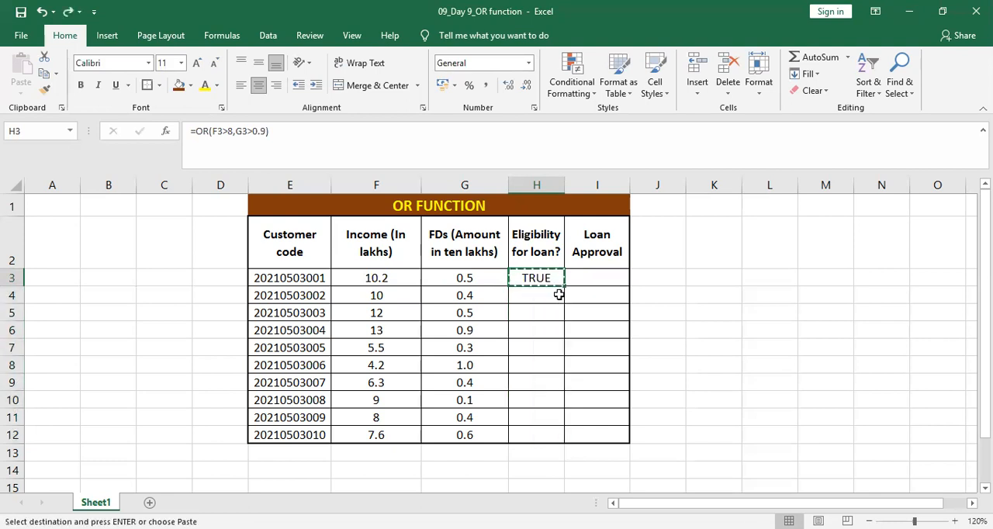
left_click(559, 295)
key("ctrl+shift+Down")
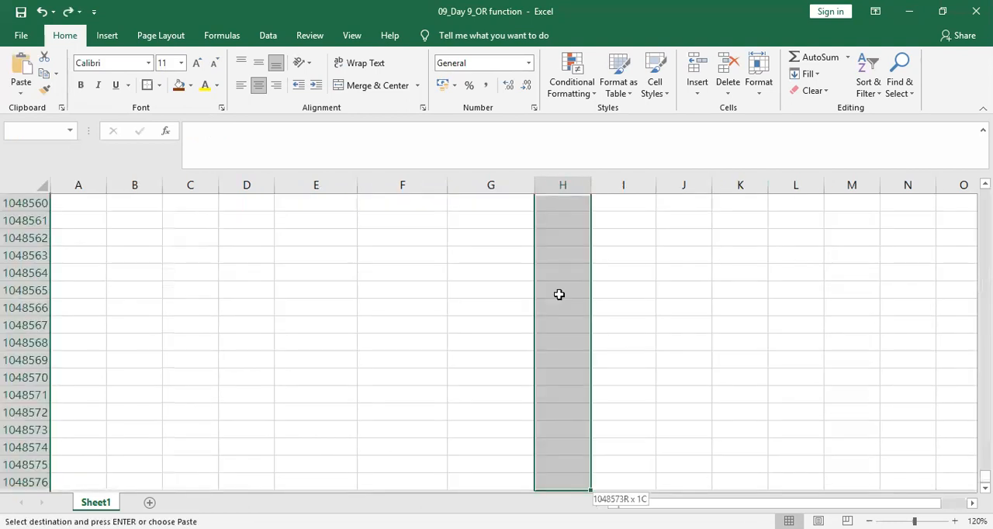
key("ctrl+shift+Up")
key("shift+Down")
key("shift+Down")
key("shift+Down")
key("shift+Down")
key("shift+Down")
key("shift+Down")
key("shift+Down")
key("shift+Down")
key("shift+Down")
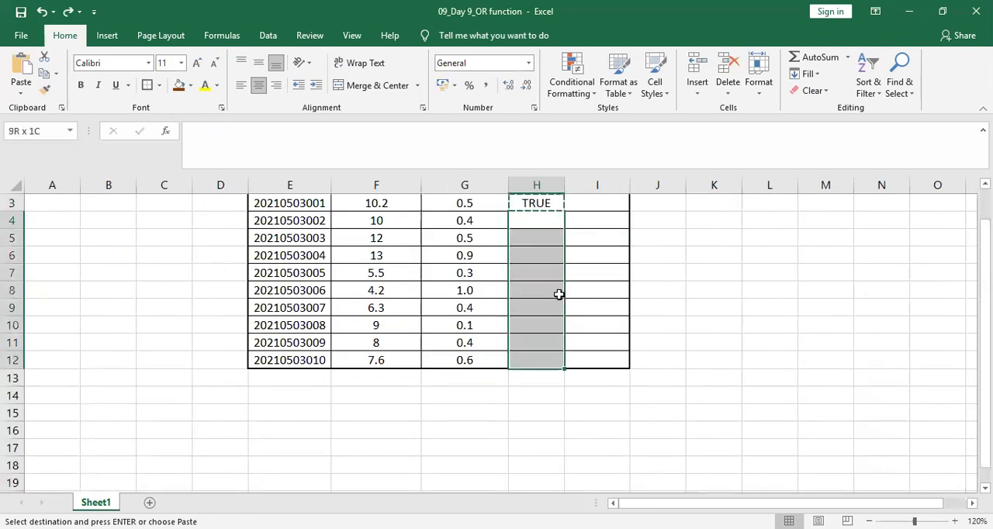
key("ctrl+v")
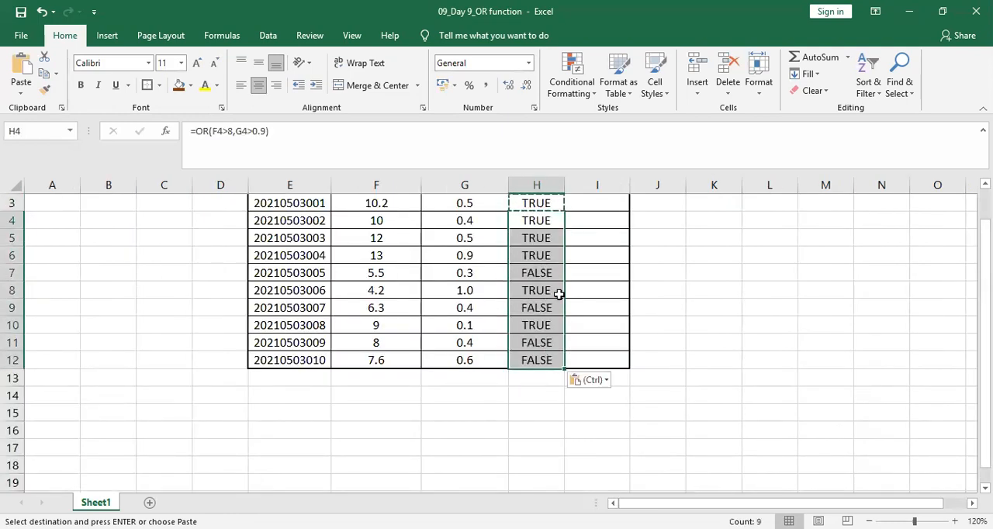
- Go through the Eligibility for loan cells down to H12 to check each copied OR formula, and end copy mode
key("Up")
scroll(558, 293, "up", 1)
key("Down")
key("Down")
key("Down")
key("Down")
key("Down")
key("Down")
key("Down")
key("Down")
key("Down")
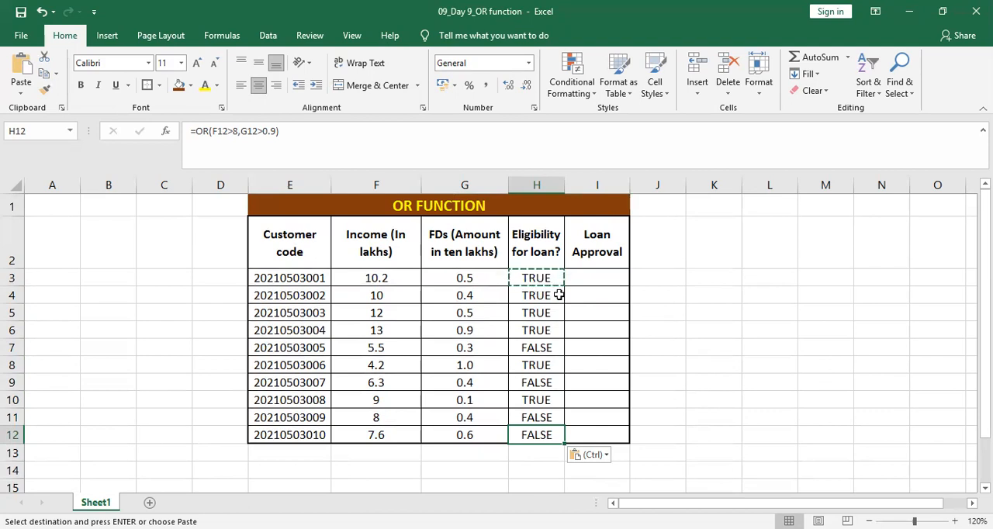
key("Escape")
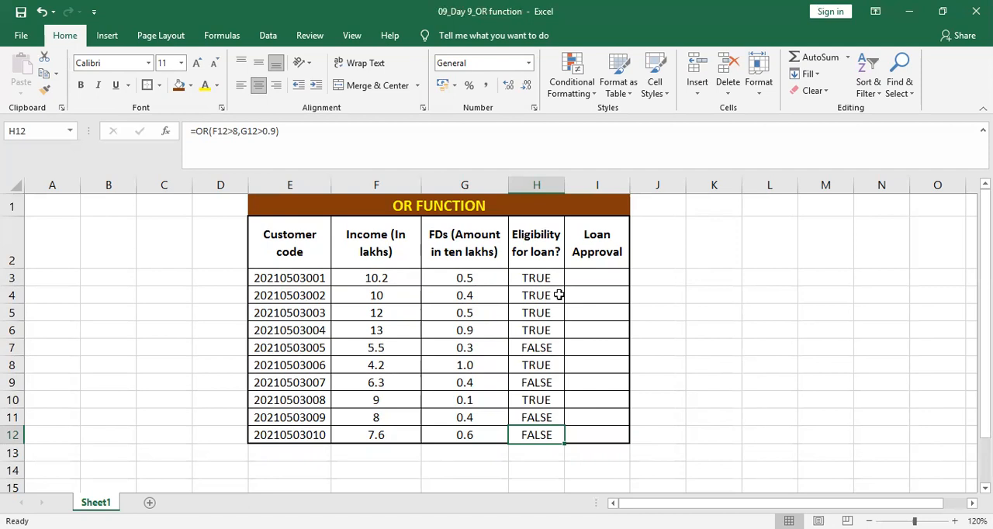
- Begin an IF formula in cell I3 with OR(F3>8,G3>0.9) as its logical test for the first customer's loan approval
left_click(586, 283)
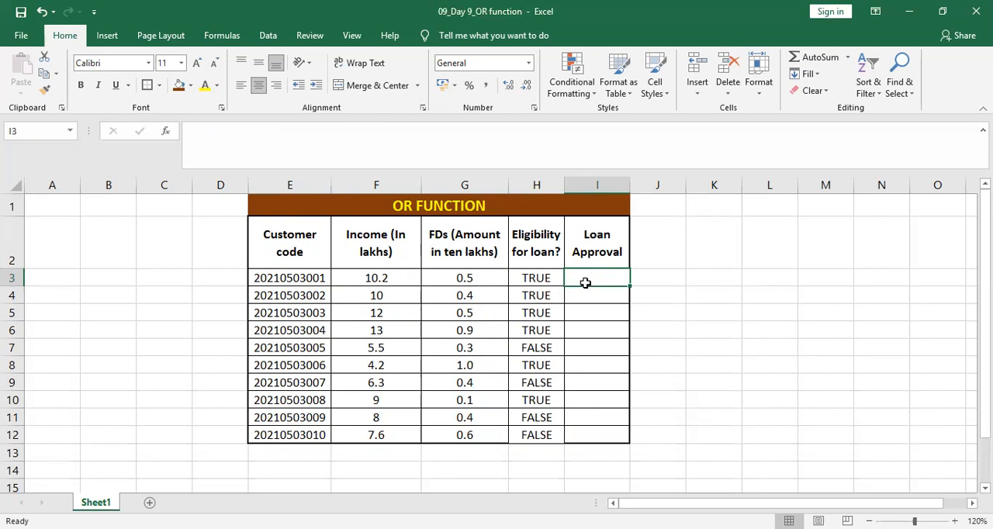
type("IF")
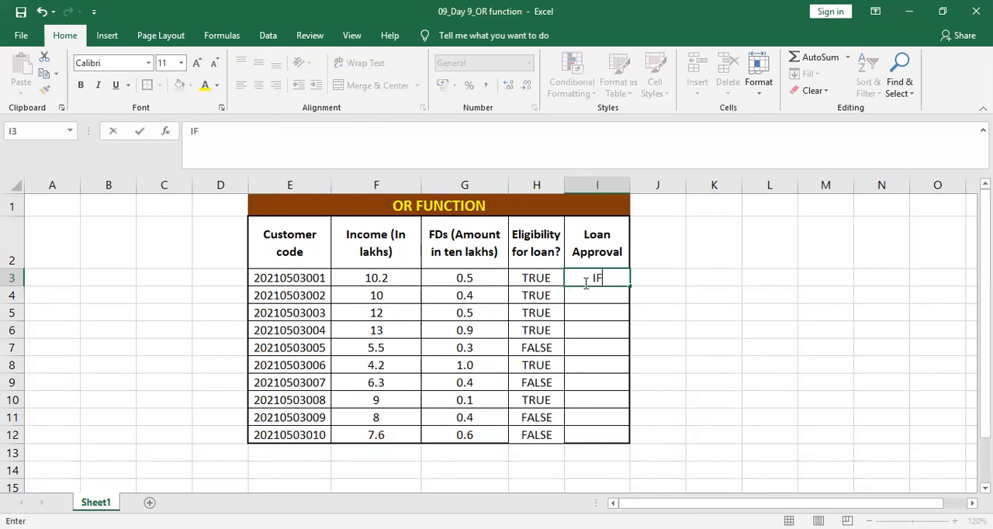
key("BackSpace")
type("=")
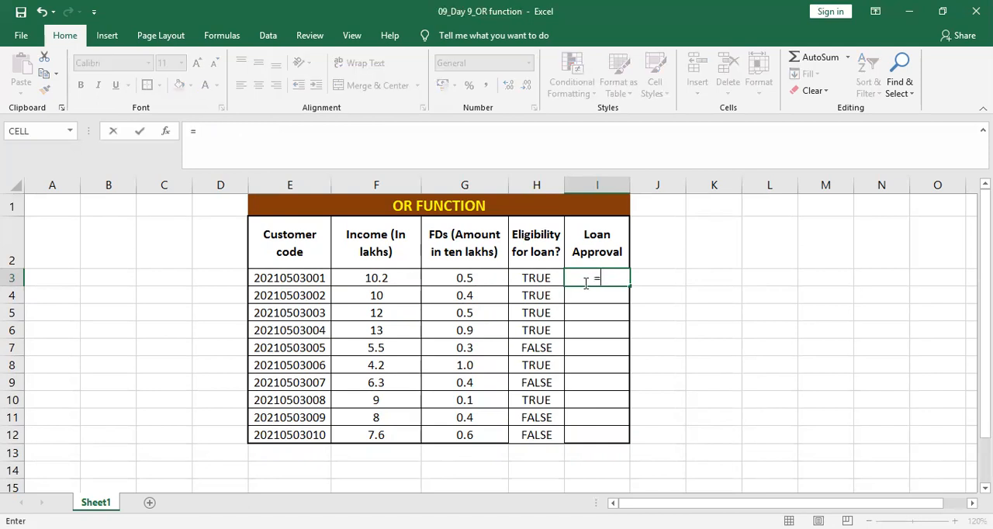
type("IF")
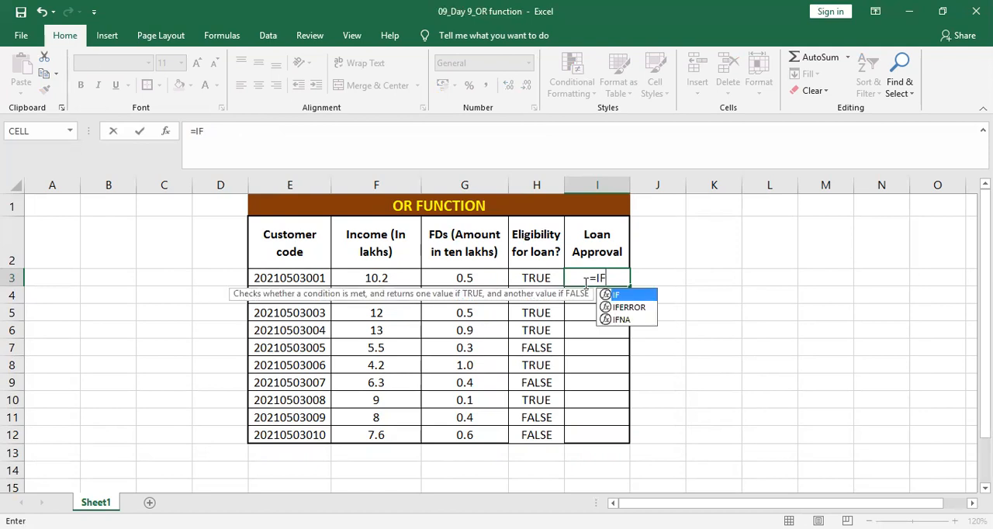
type("(")
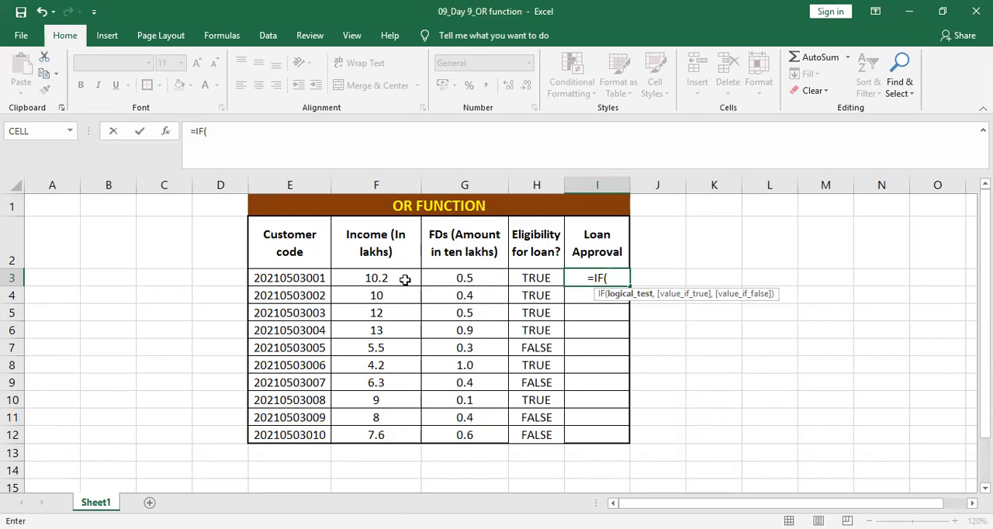
type("OR")
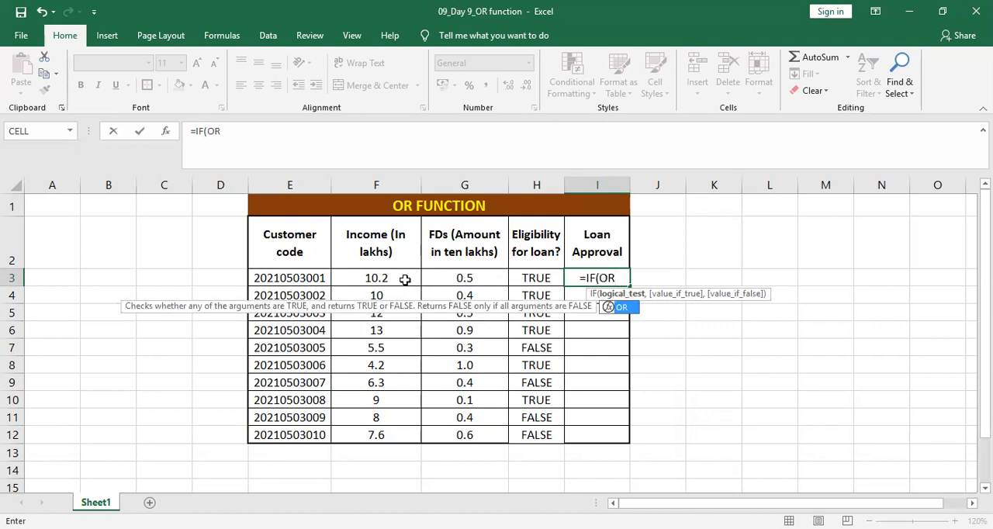
type("(")
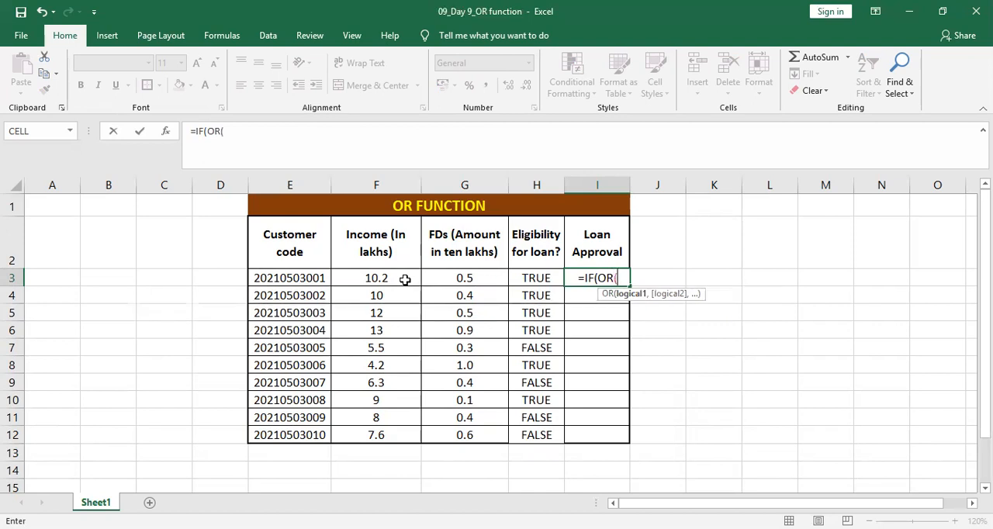
left_click(405, 279)
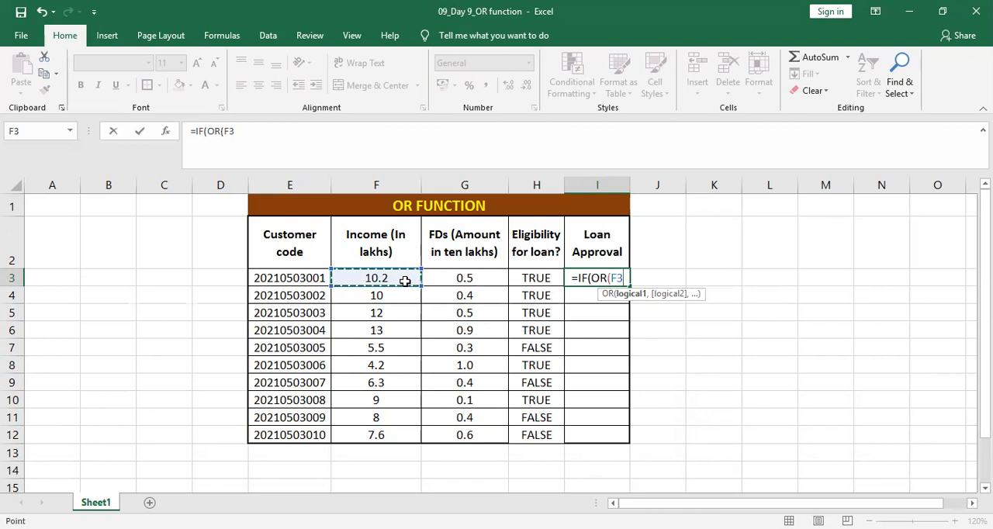
type(">8")
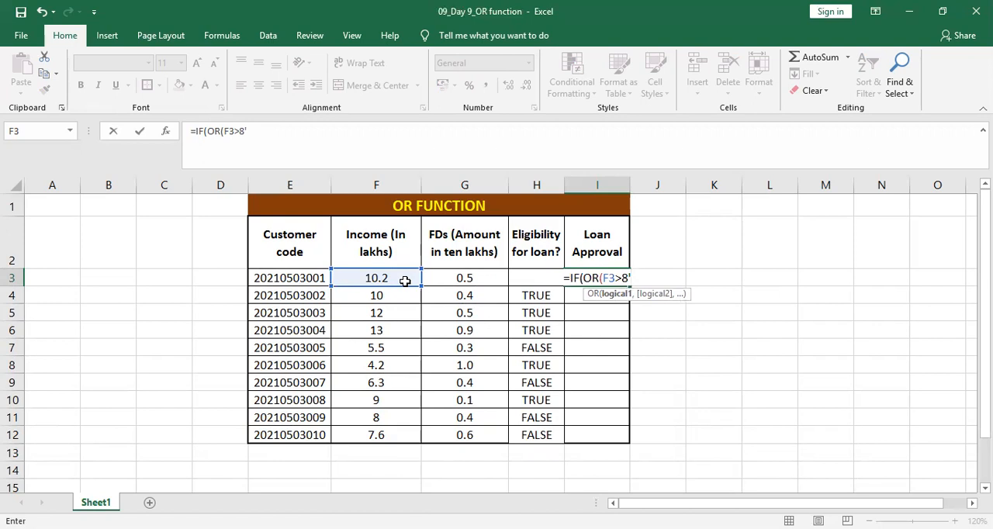
type(",")
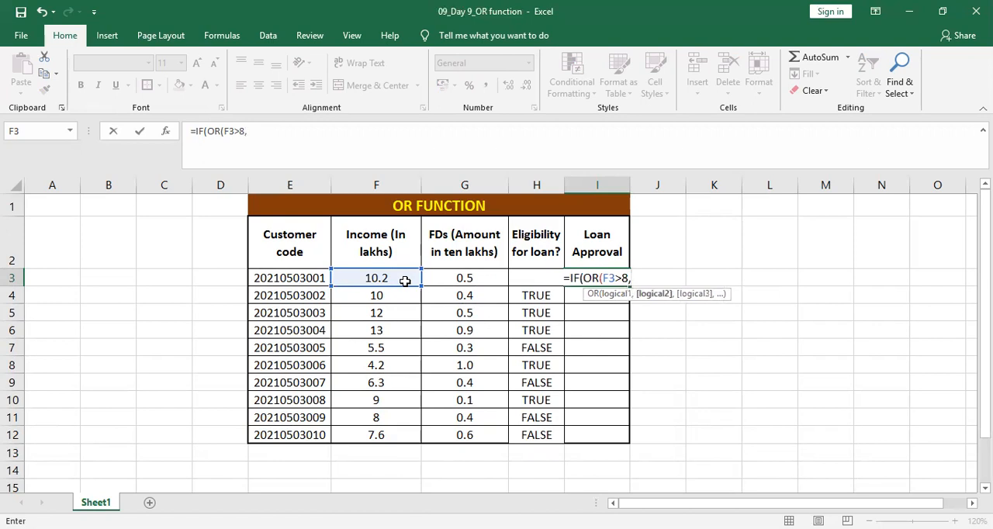
left_click(464, 277)
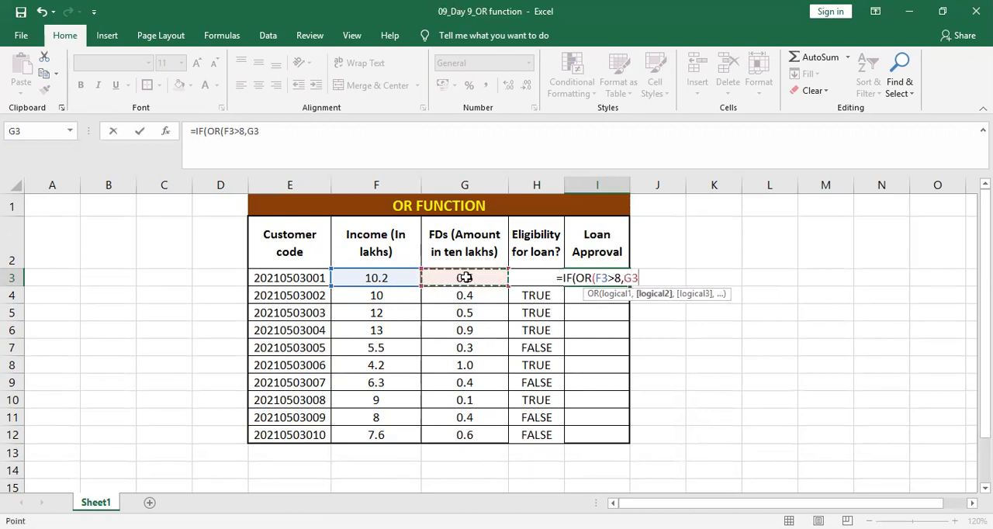
type(">")
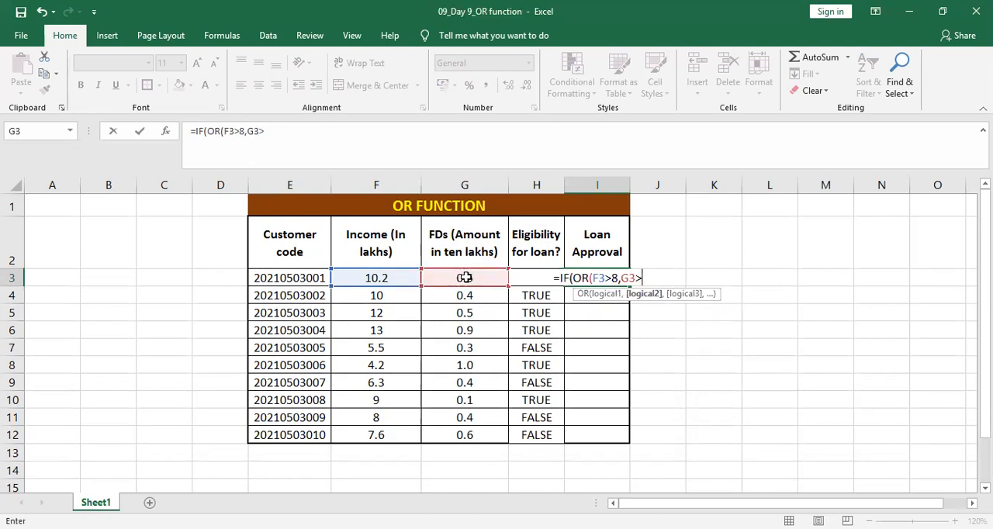
type("0.9")
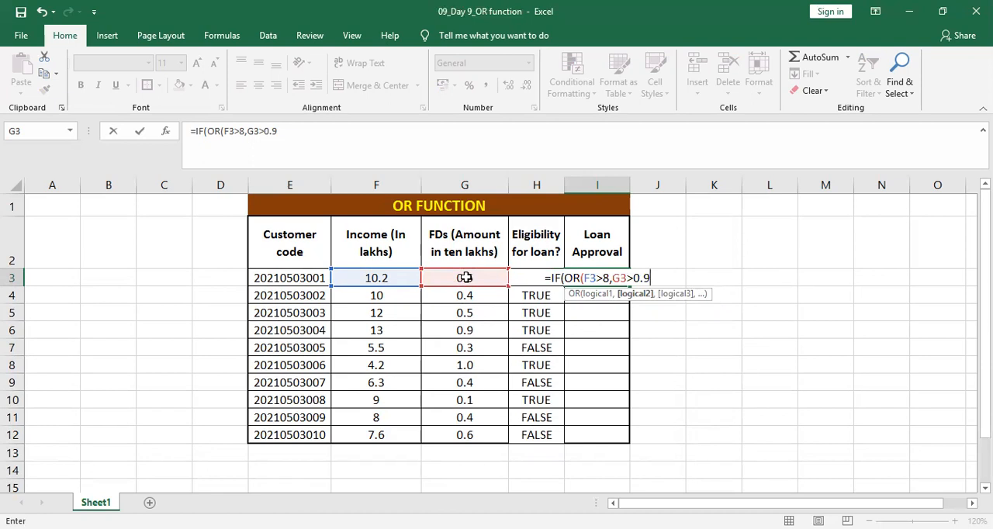
type(")")
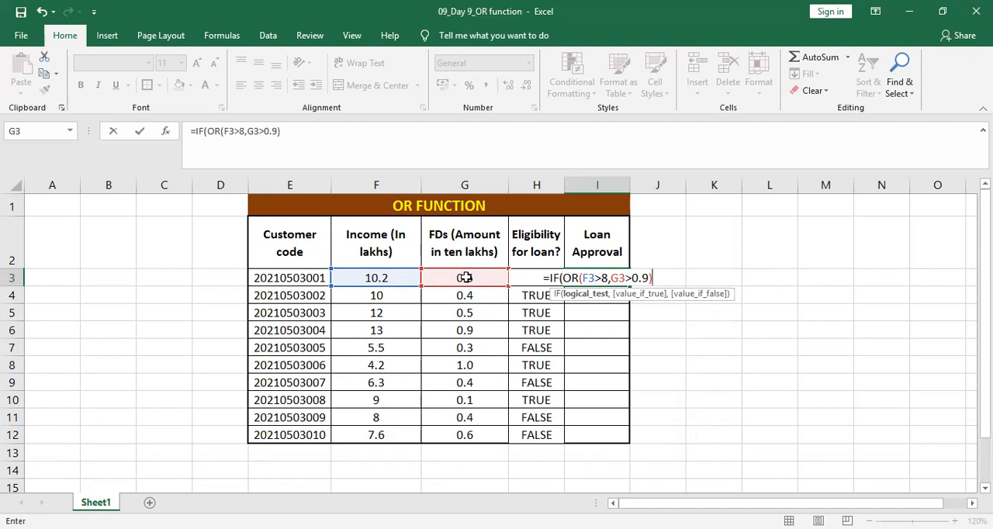
- Complete the IF formula in I3 with "APPROVED" as the value if true and "REJECTED" as the value if false
type("),")
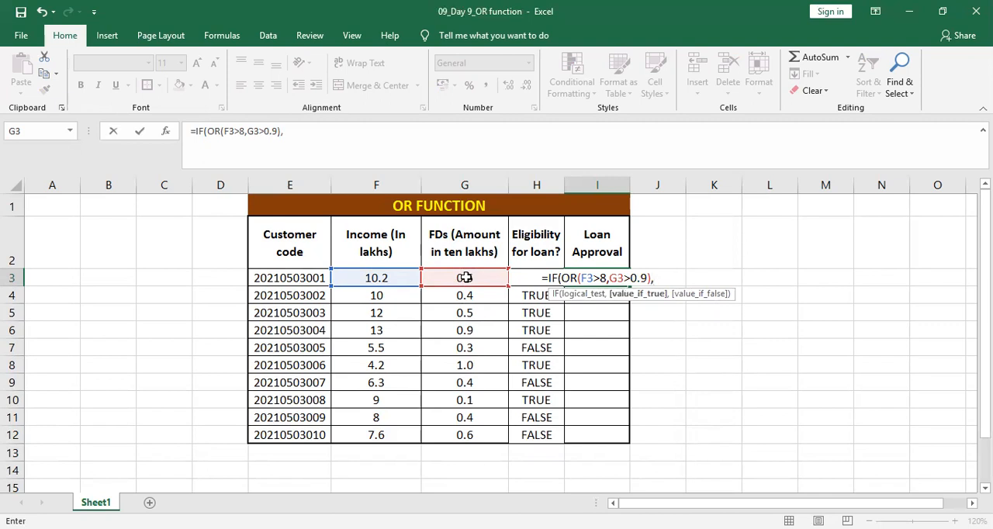
type("E")
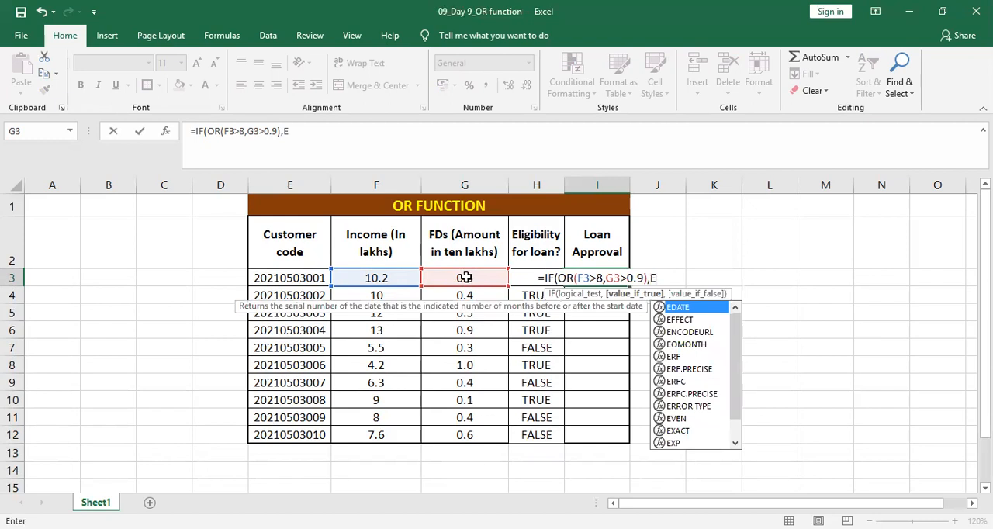
key("BackSpace")
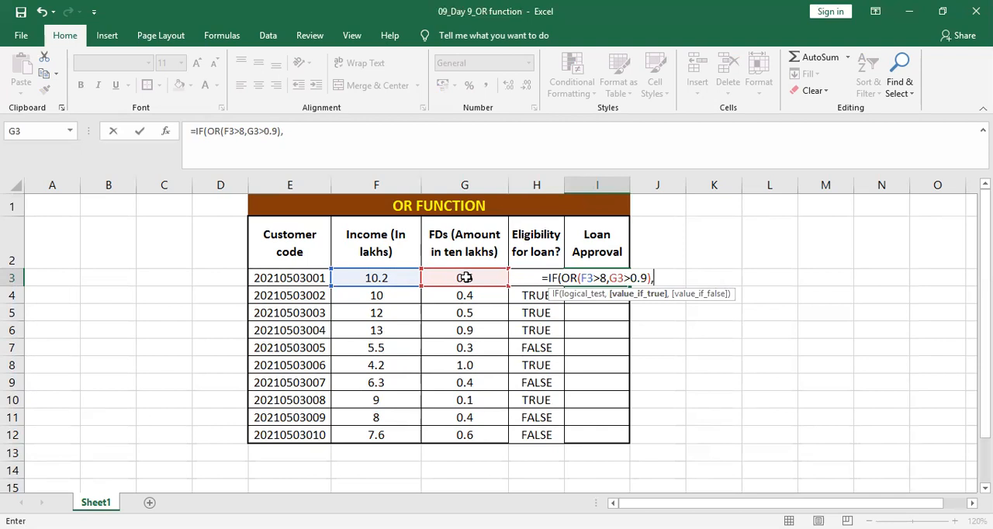
type("\"")
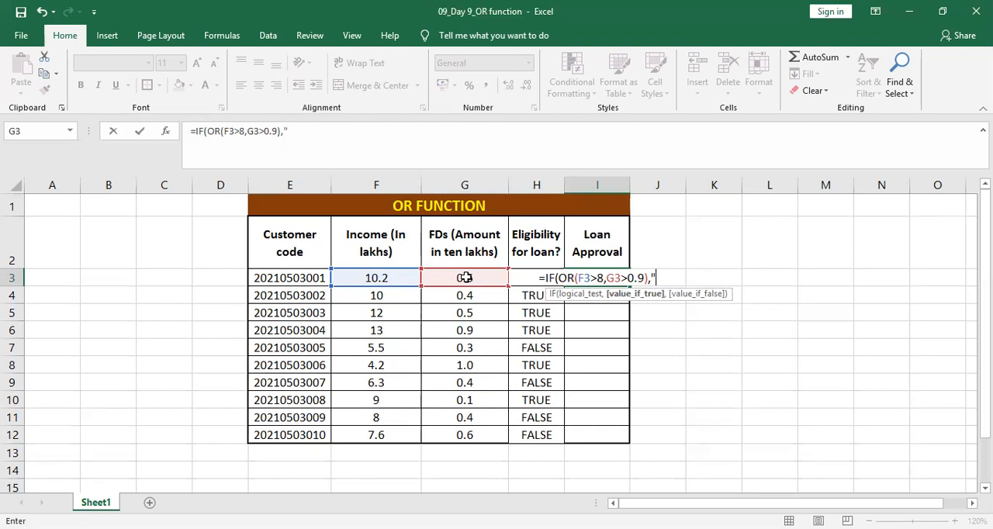
type("APPROVED\"")
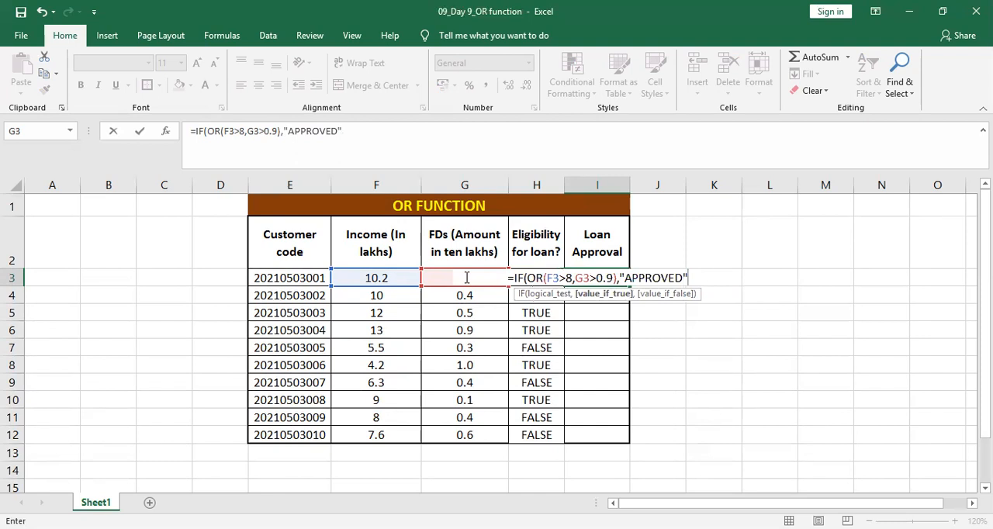
type(",")
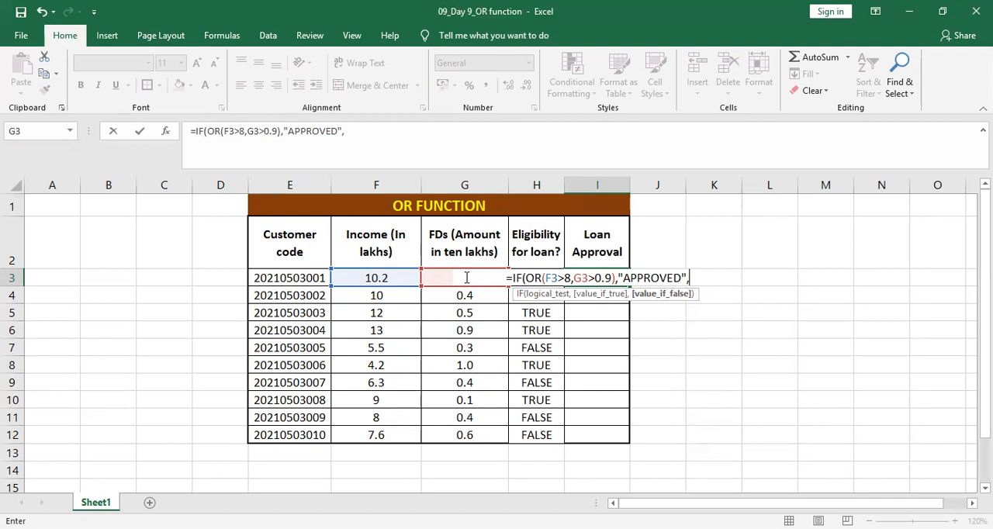
type("\"")
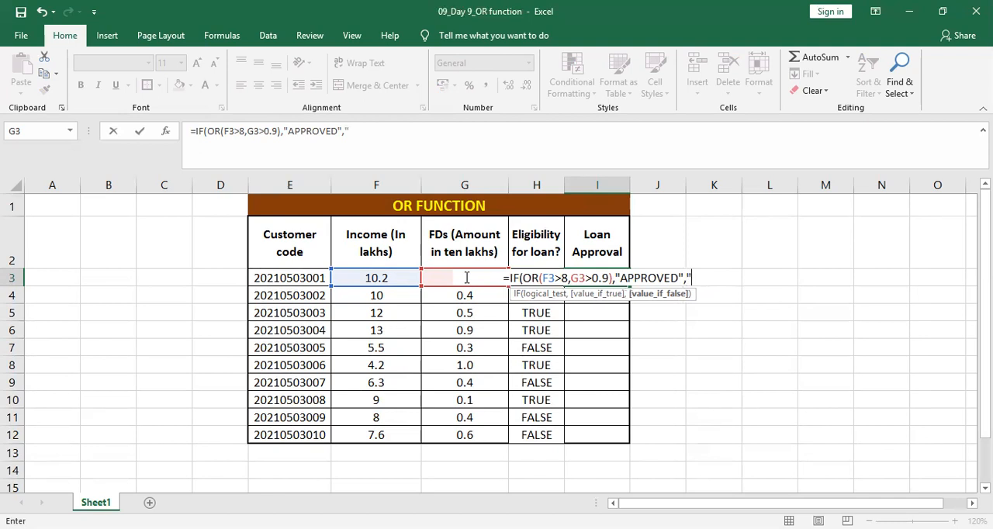
type(",\"REJECTED\"")
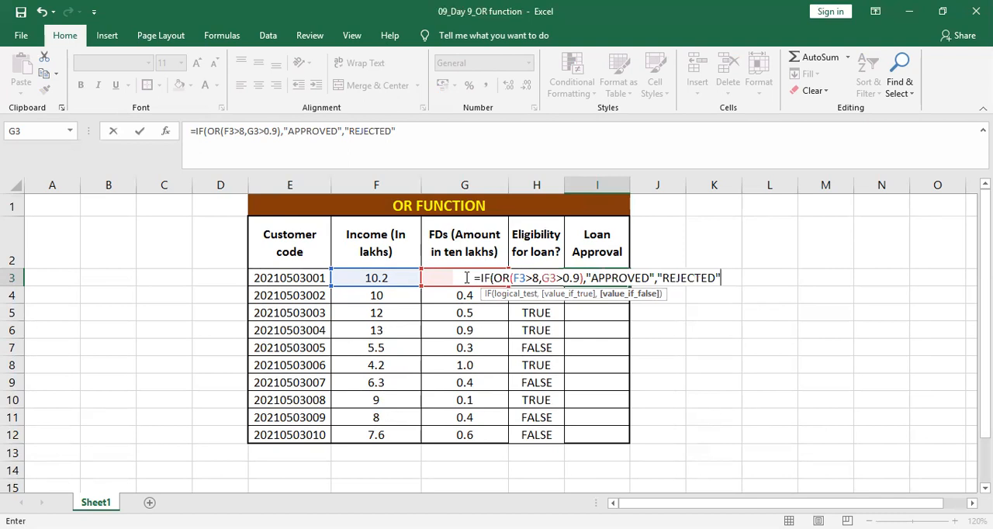
type(")")
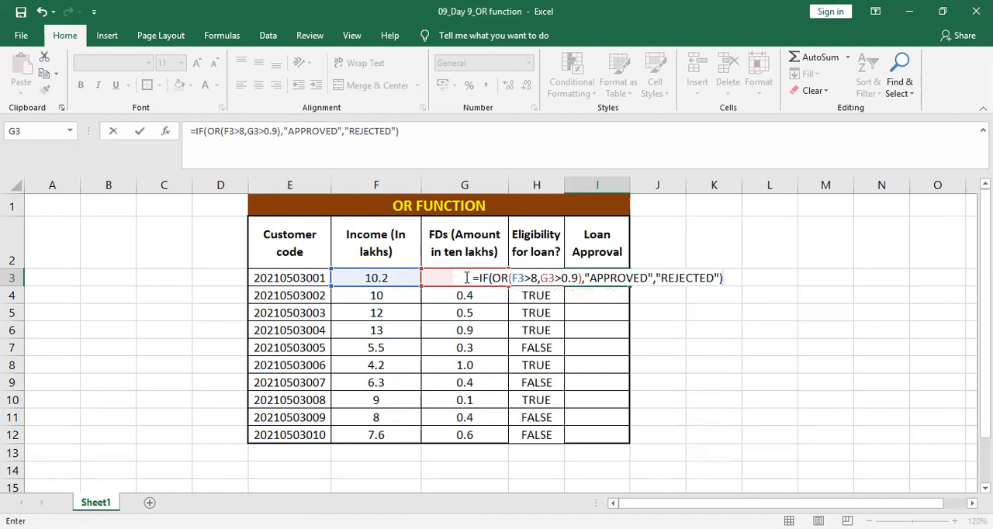
key("Return")
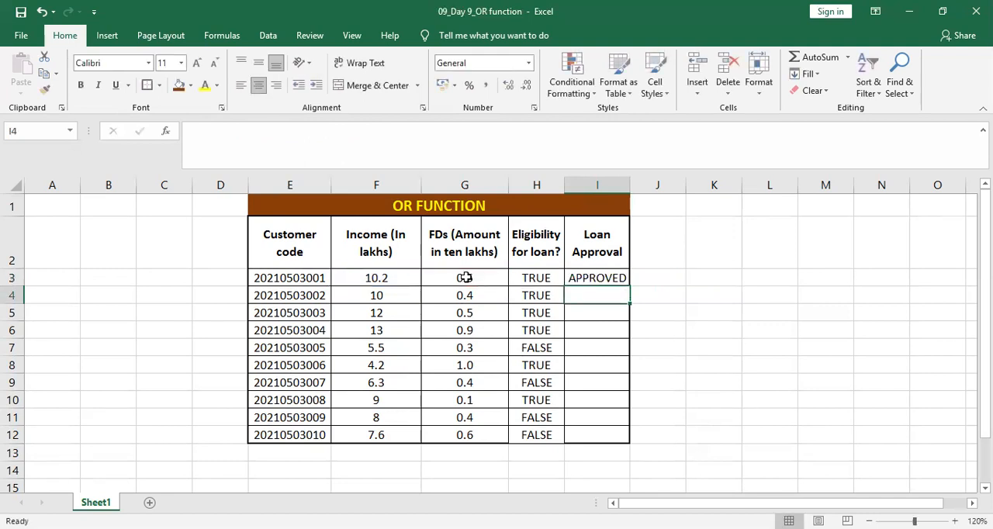
- Fill the I3 formula down the Loan Approval column through I12 and check rejected rows against their eligibility
left_click(601, 278)
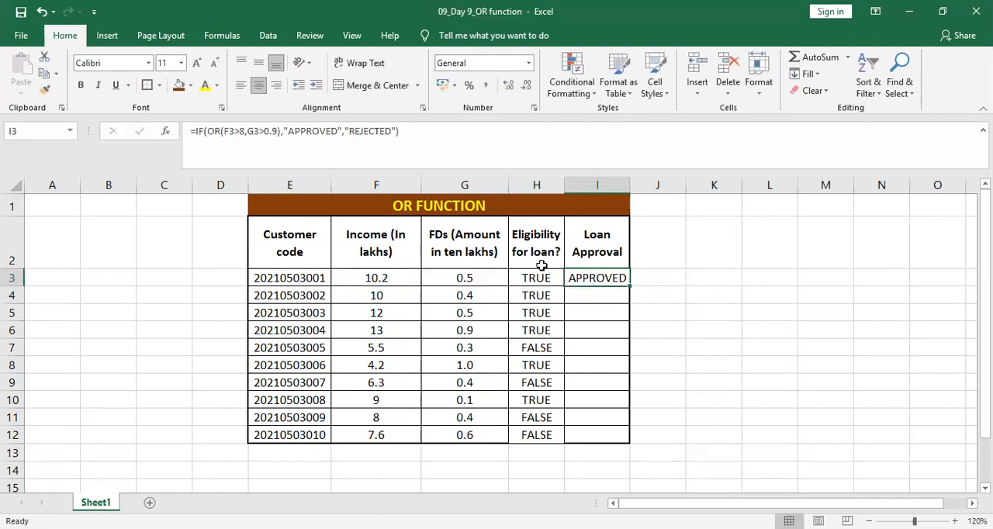
double_click(629, 285)
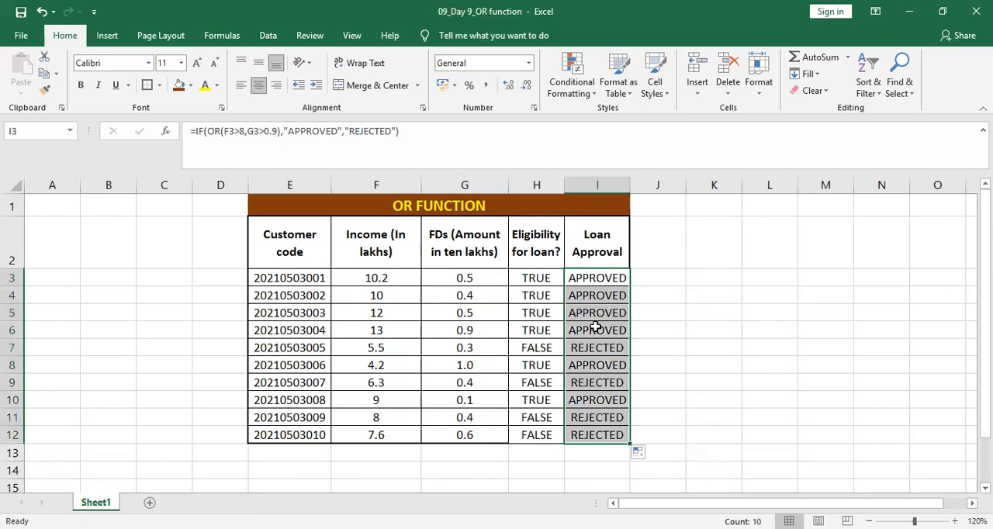
left_click(548, 349)
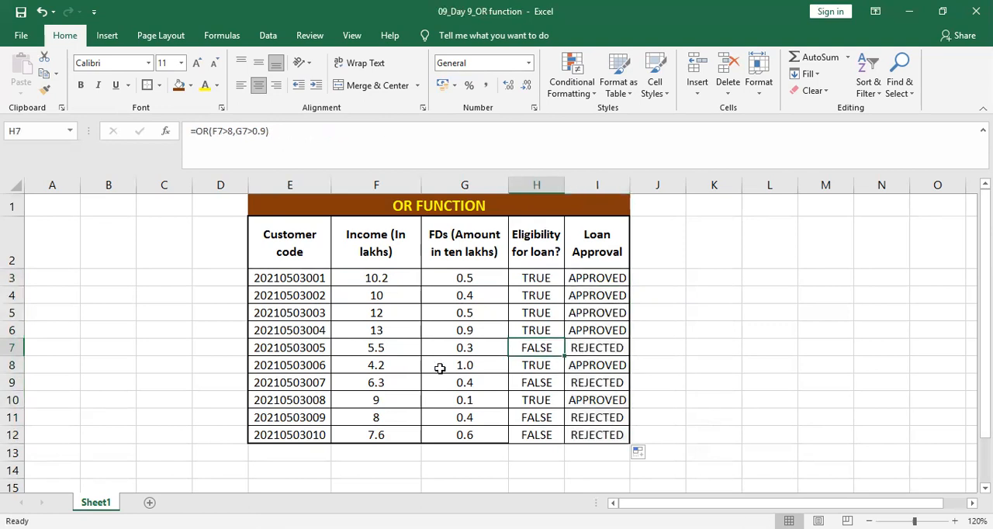
left_click(541, 383)
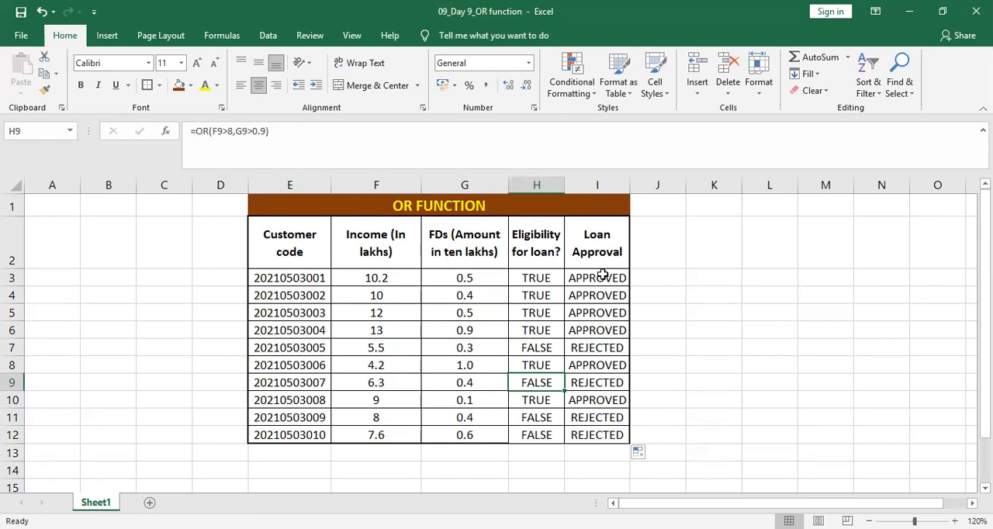
- Apply a Text that Contains conditional format to column I, marking REJECTED with Light Red Fill with Dark Red Text
left_click_drag(595, 277, 600, 433)
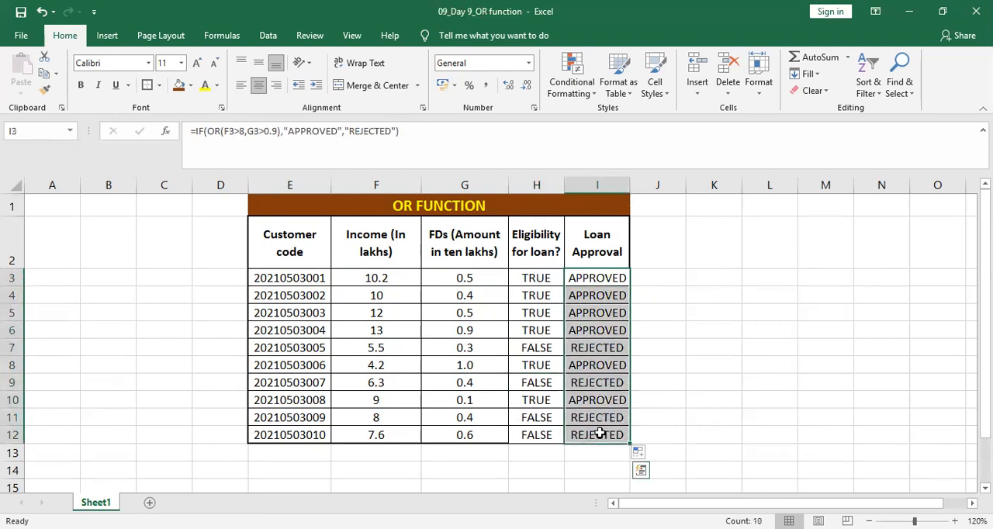
left_click(595, 180)
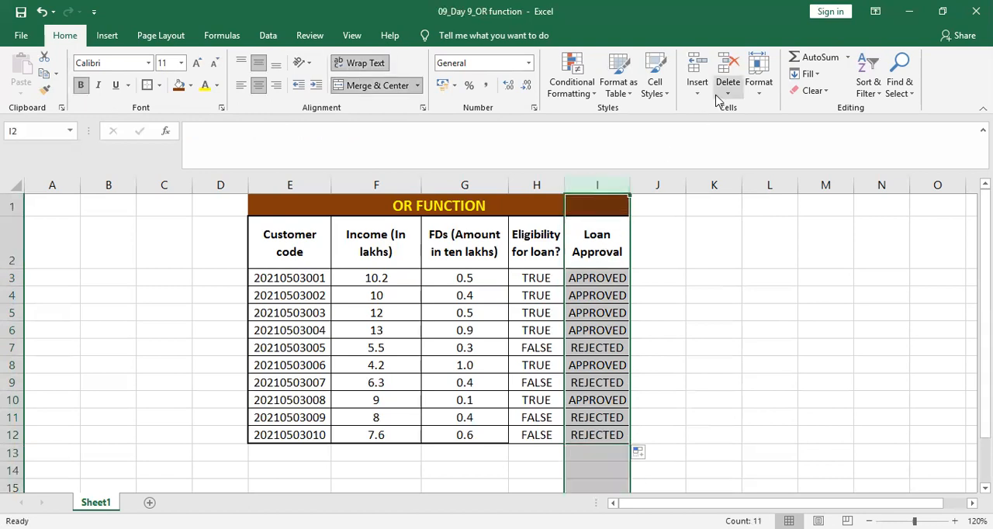
left_click(576, 93)
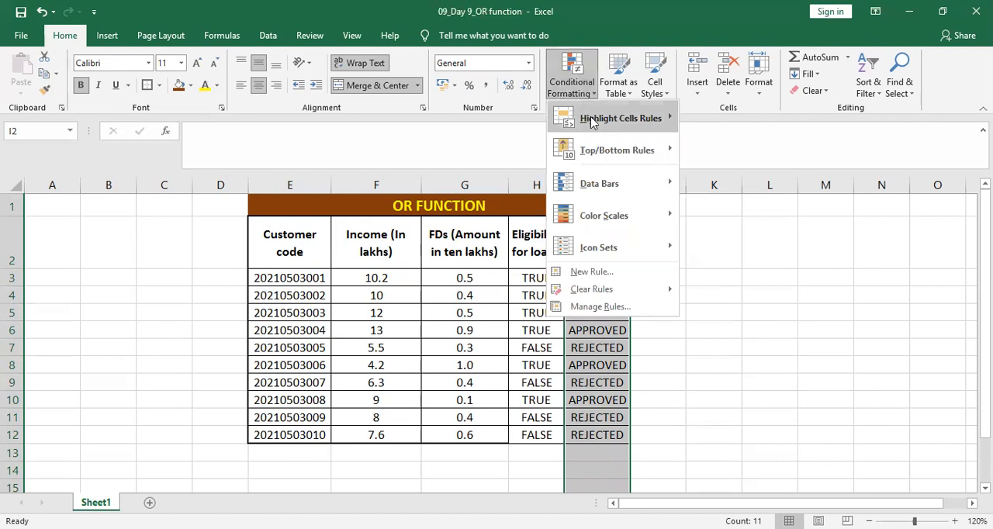
mouse_move(648, 120)
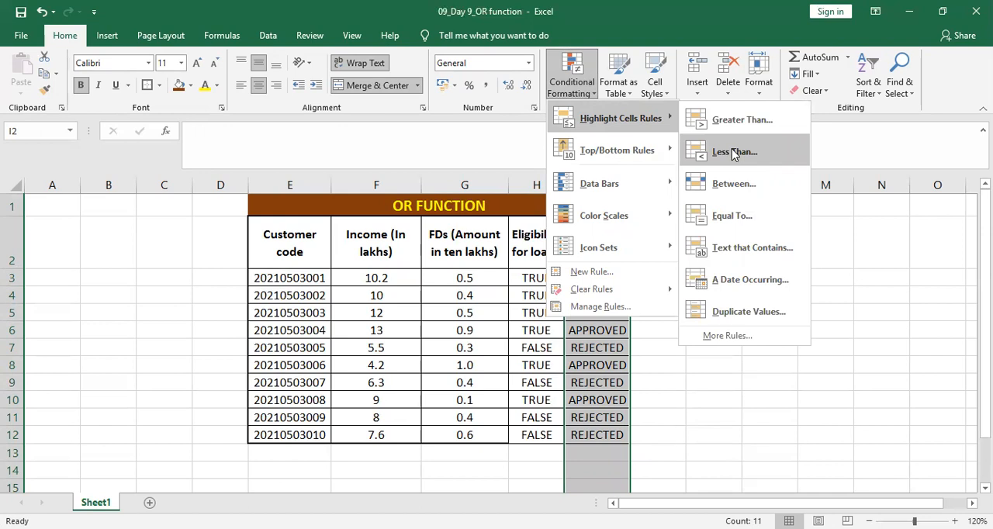
left_click(730, 248)
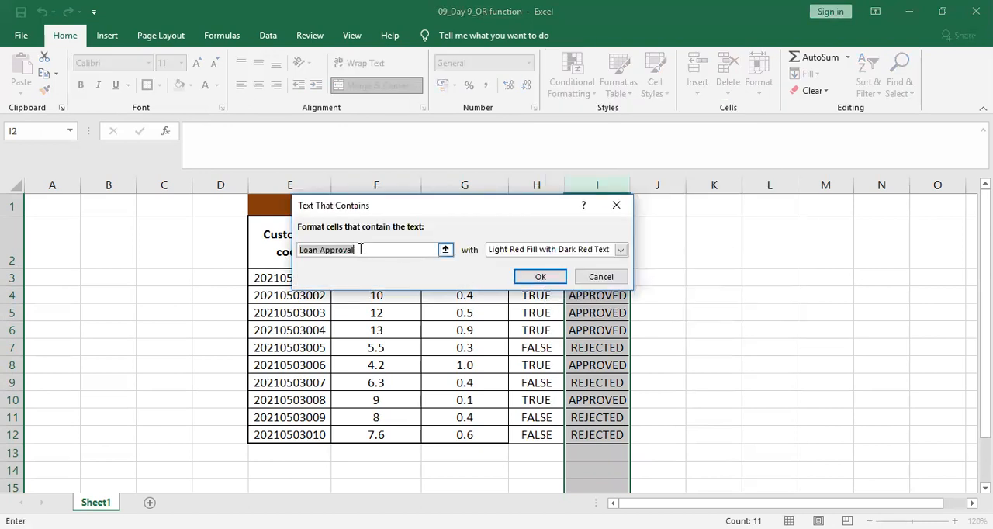
key("BackSpace")
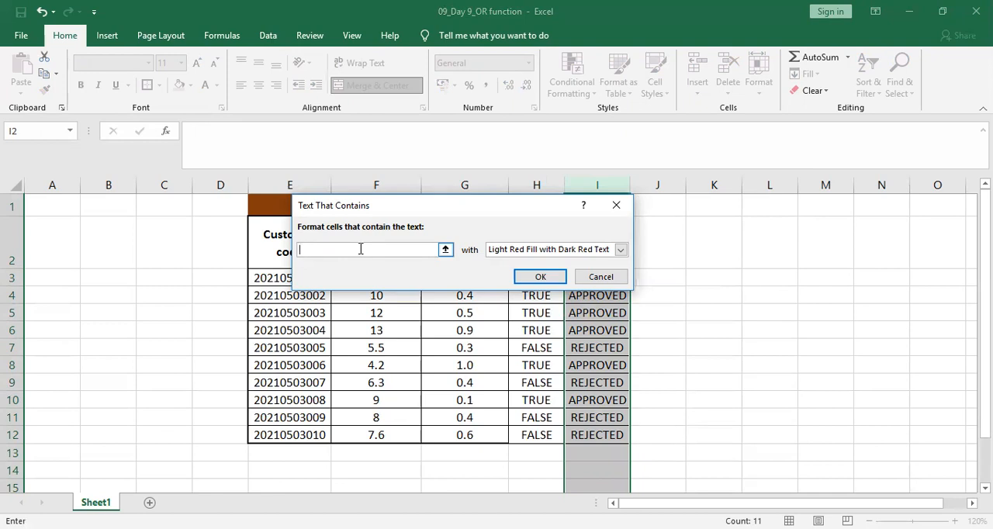
type("REJECTED")
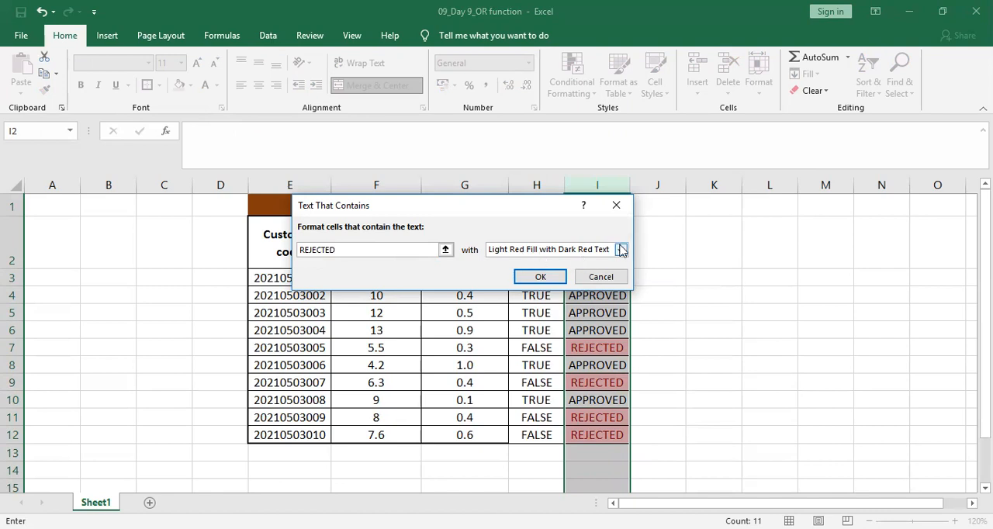
left_click(530, 277)
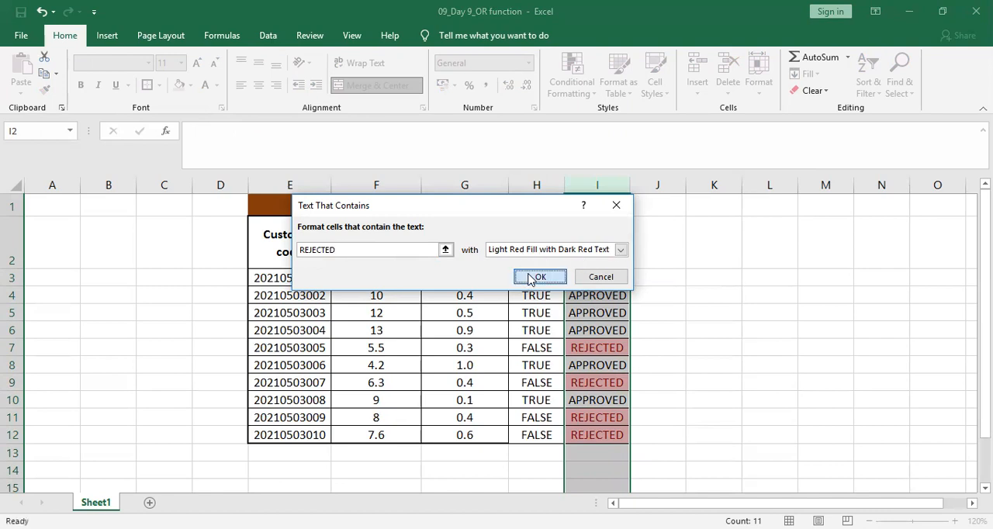
left_click(754, 326)
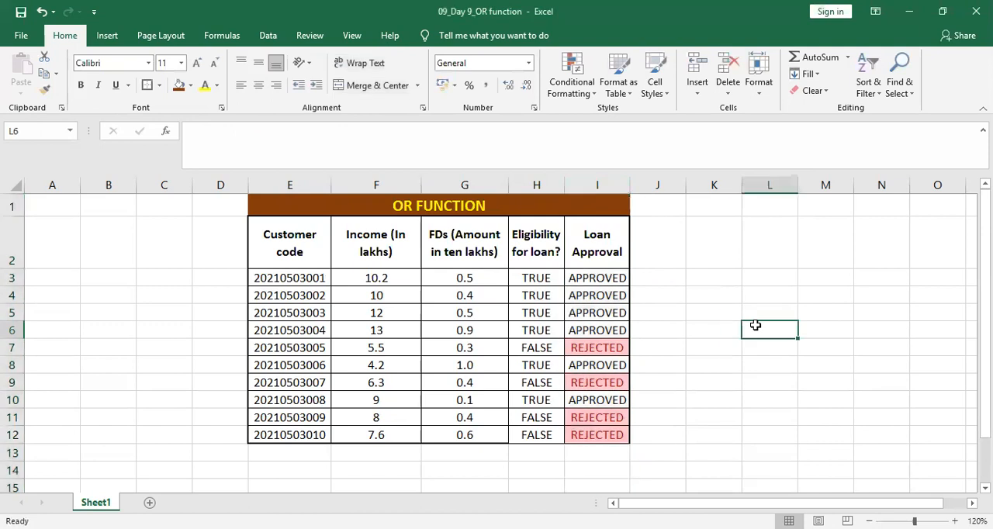